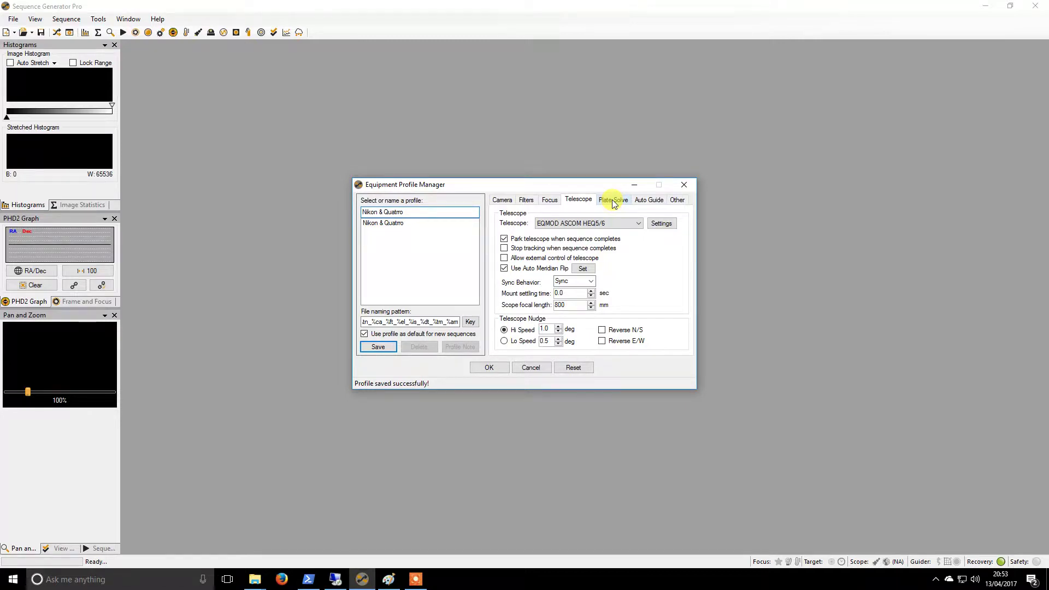
Show the Plate Solve tab of the Nikon & Quattro equipment profile.
{"action": "left_click", "coordinate": [613, 201]}
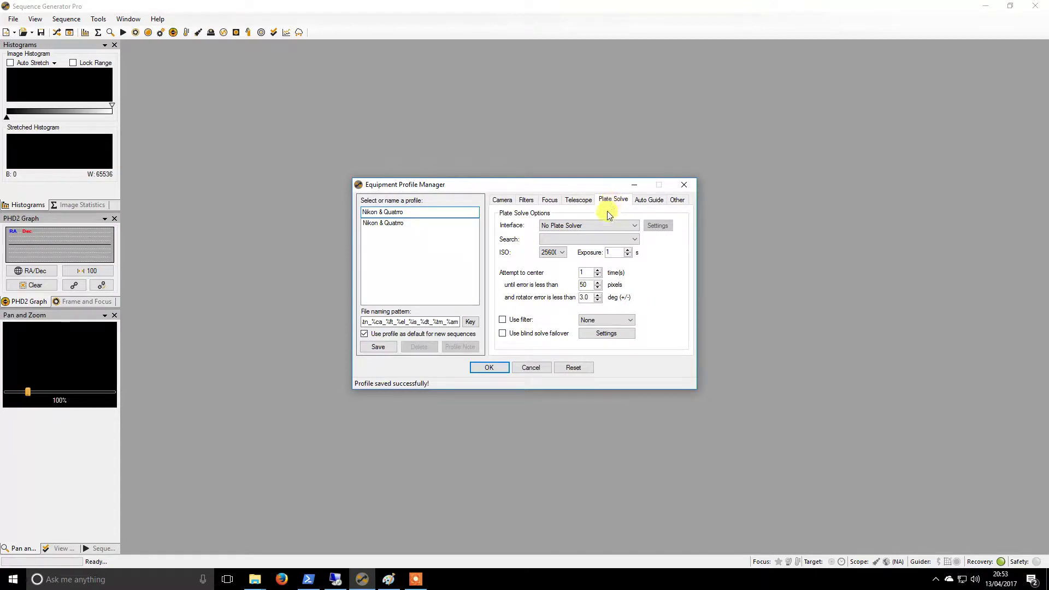
Choose PlateSolve2 with 100 search regions, ISO 1600, 10 s exposure and centering within 1000 pixels.
{"action": "left_click", "coordinate": [631, 226]}
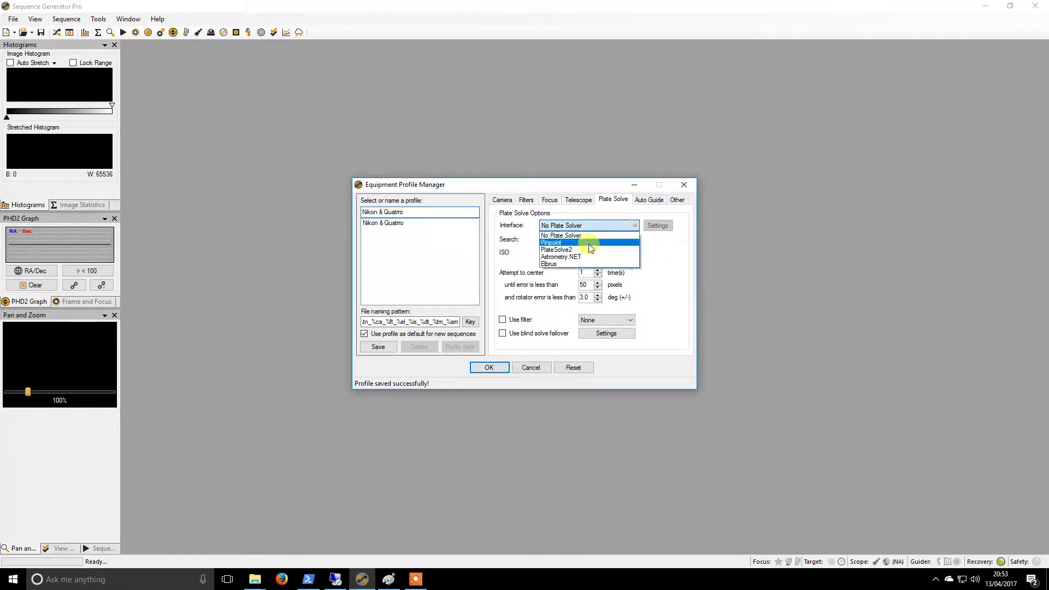
{"action": "left_click", "coordinate": [578, 246]}
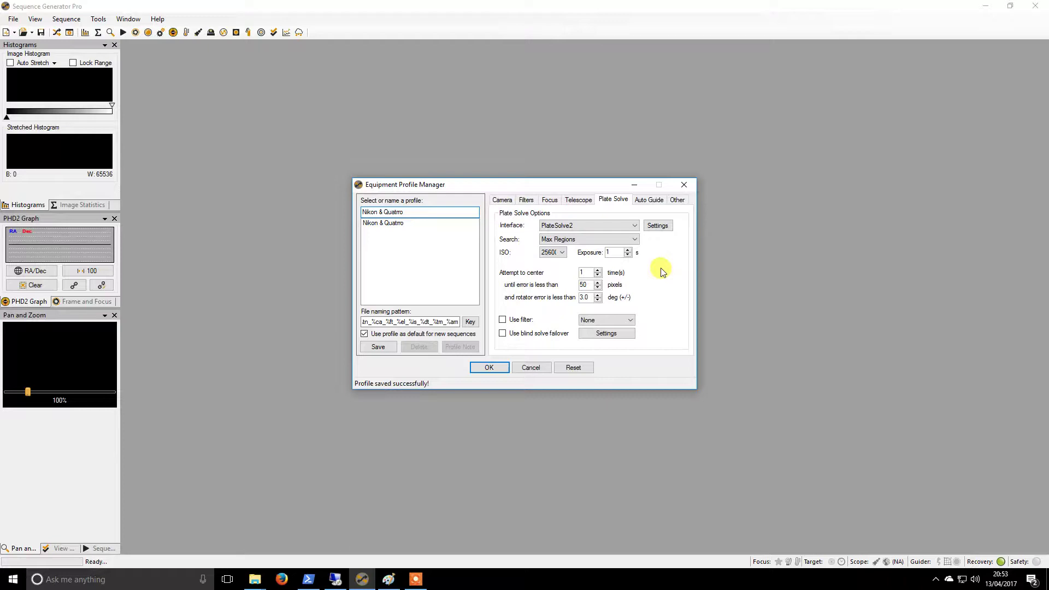
{"action": "left_click", "coordinate": [601, 240]}
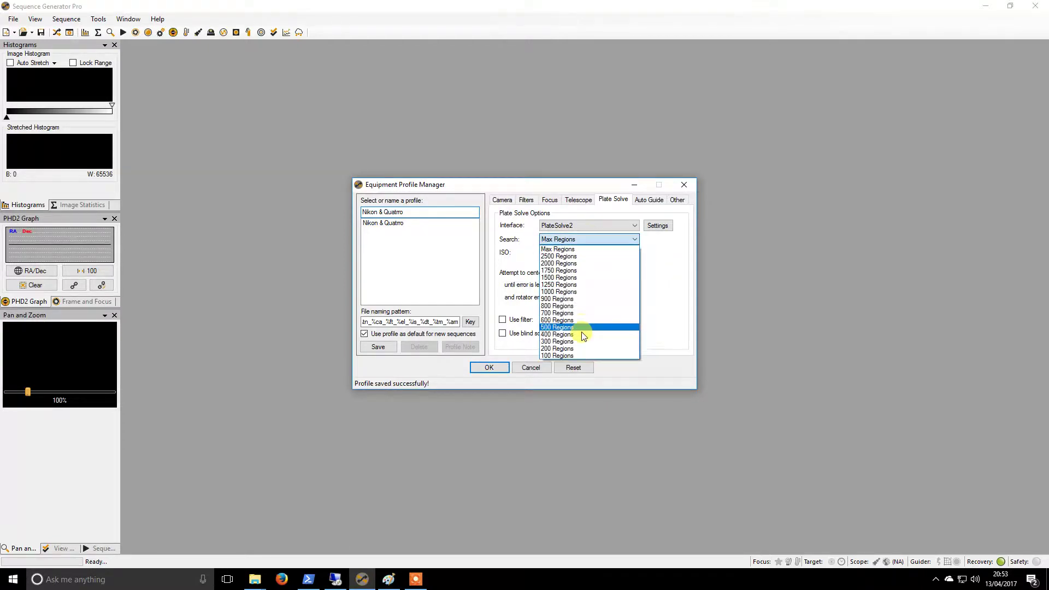
{"action": "left_click", "coordinate": [582, 355]}
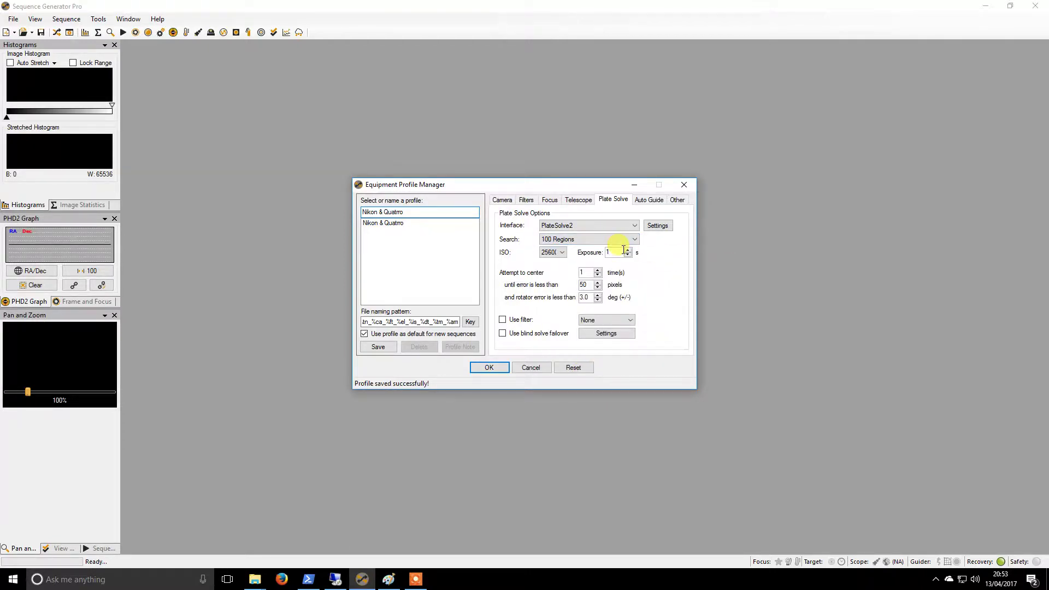
{"action": "left_click", "coordinate": [563, 252]}
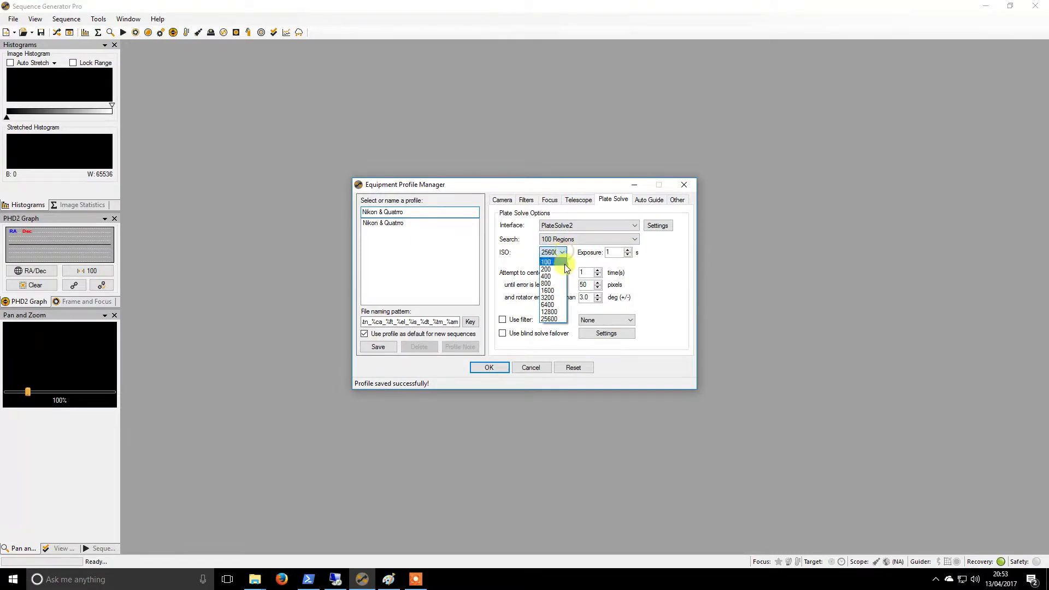
{"action": "left_click", "coordinate": [560, 291]}
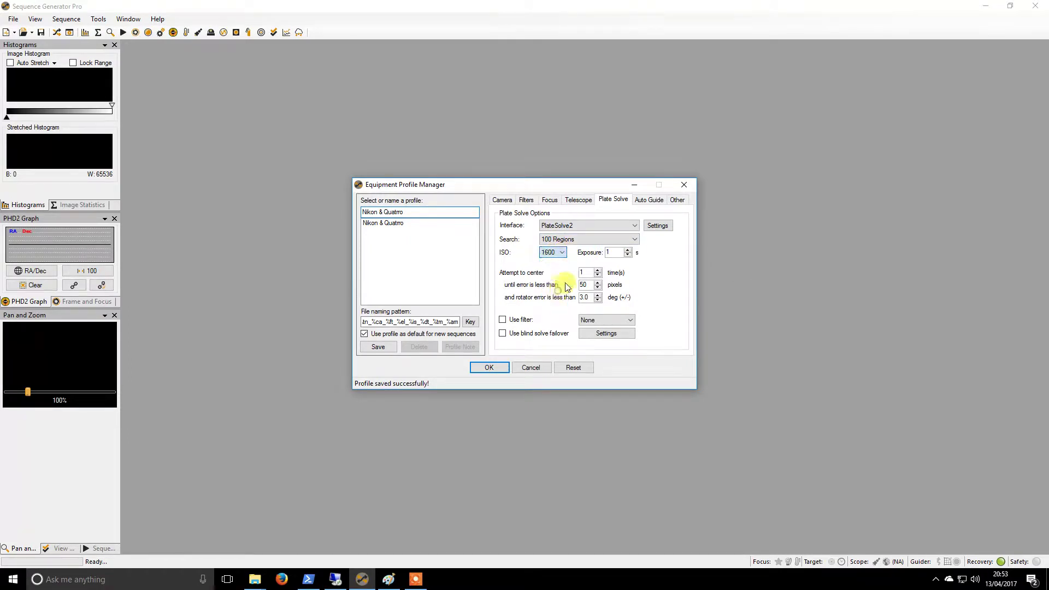
{"action": "double_click", "coordinate": [615, 253]}
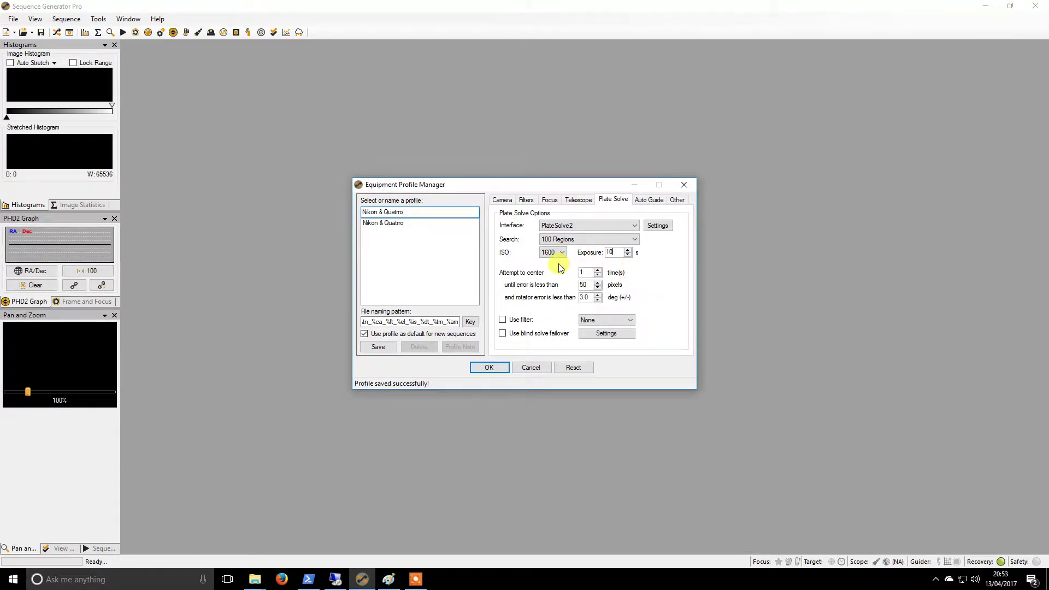
{"action": "left_click", "coordinate": [584, 289]}
{"action": "type", "text": "1000"}
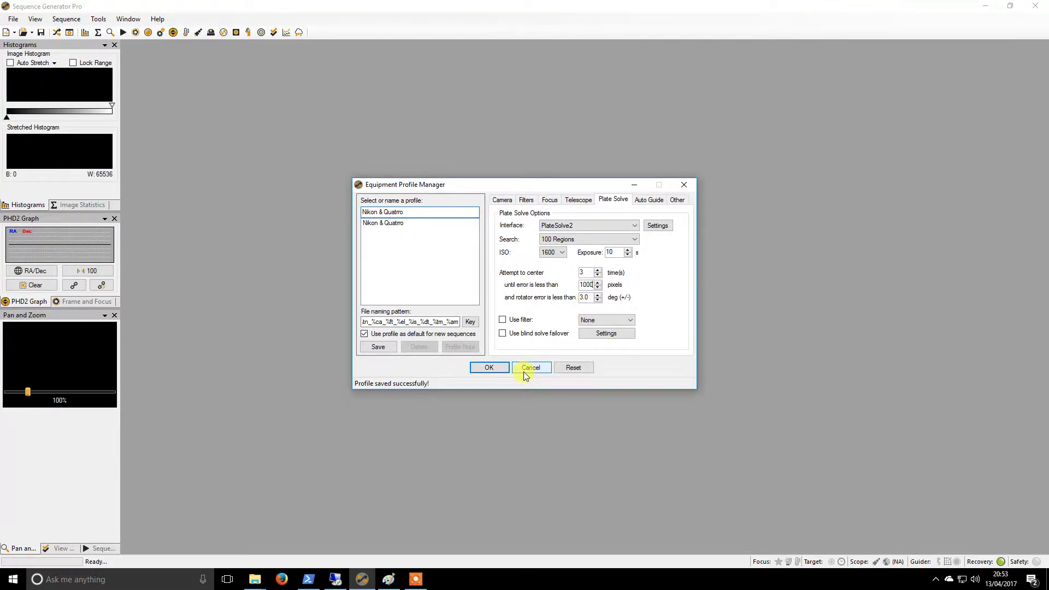
{"action": "left_click", "coordinate": [659, 226]}
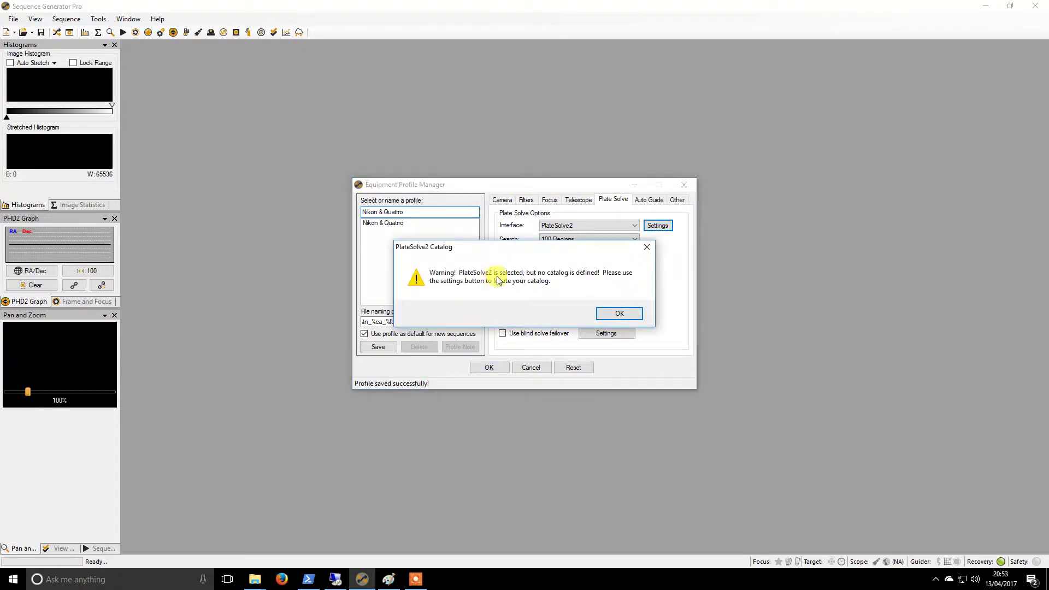
Dismiss the missing-catalog warning and place the PlateSolve 2.29 window beside the profile manager.
{"action": "left_click", "coordinate": [628, 316]}
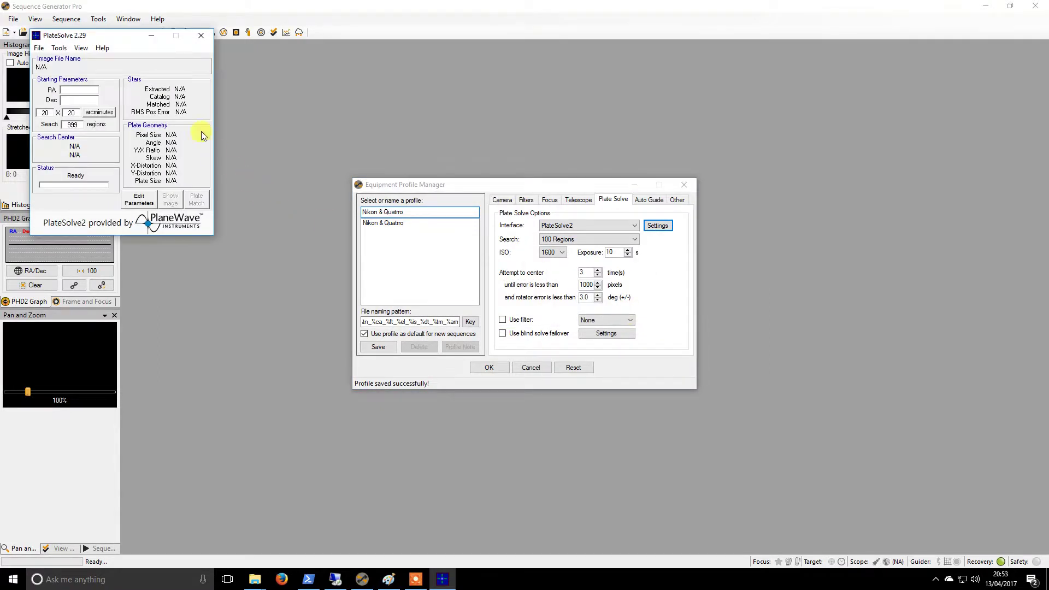
{"action": "left_click_drag", "start_coordinate": [129, 38], "coordinate": [220, 62]}
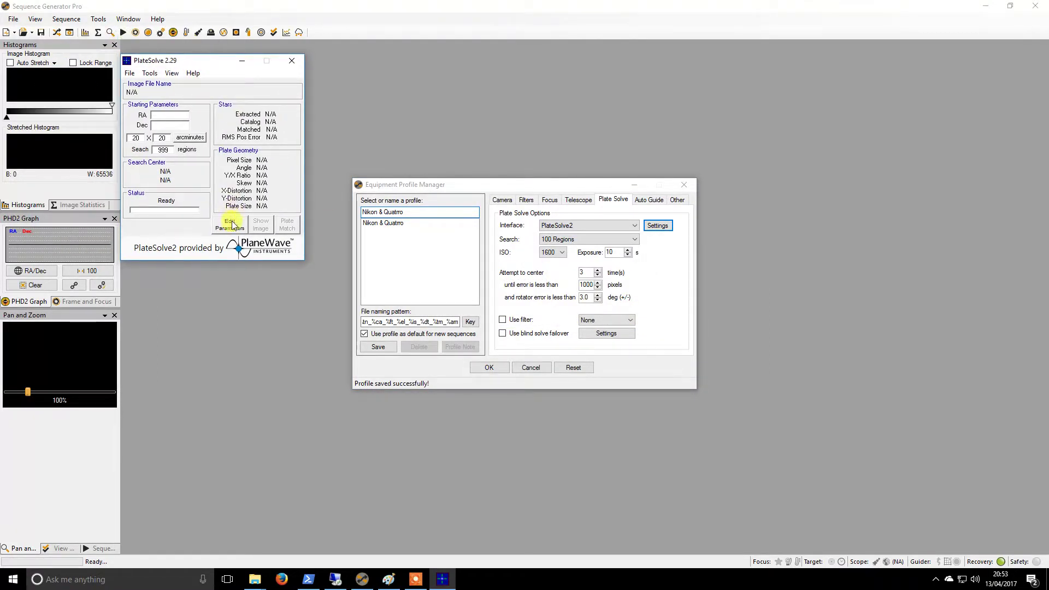
{"action": "left_click", "coordinate": [232, 225]}
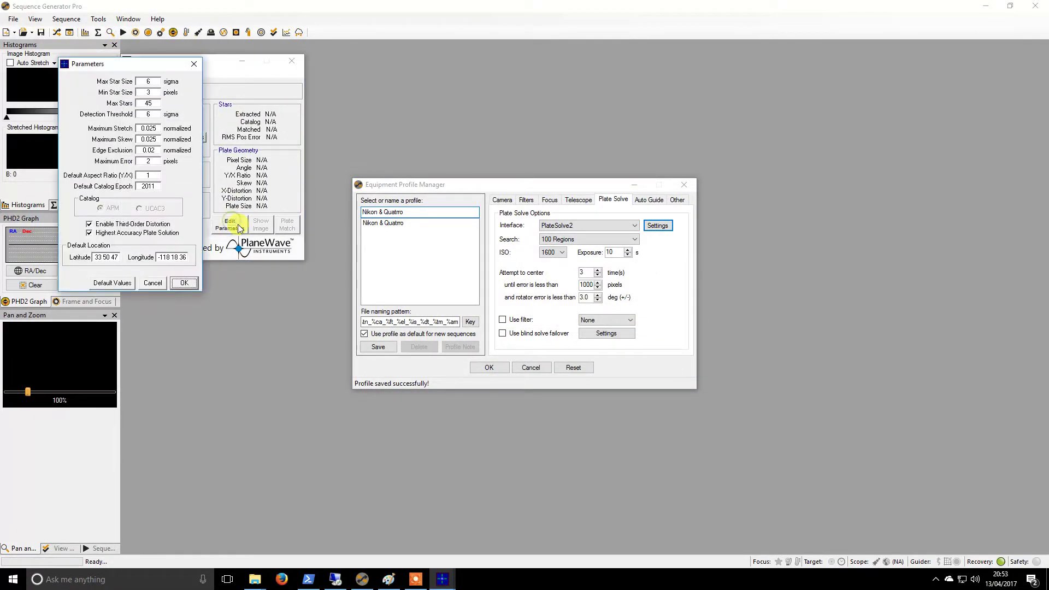
{"action": "left_click", "coordinate": [158, 286]}
{"action": "left_click", "coordinate": [130, 74]}
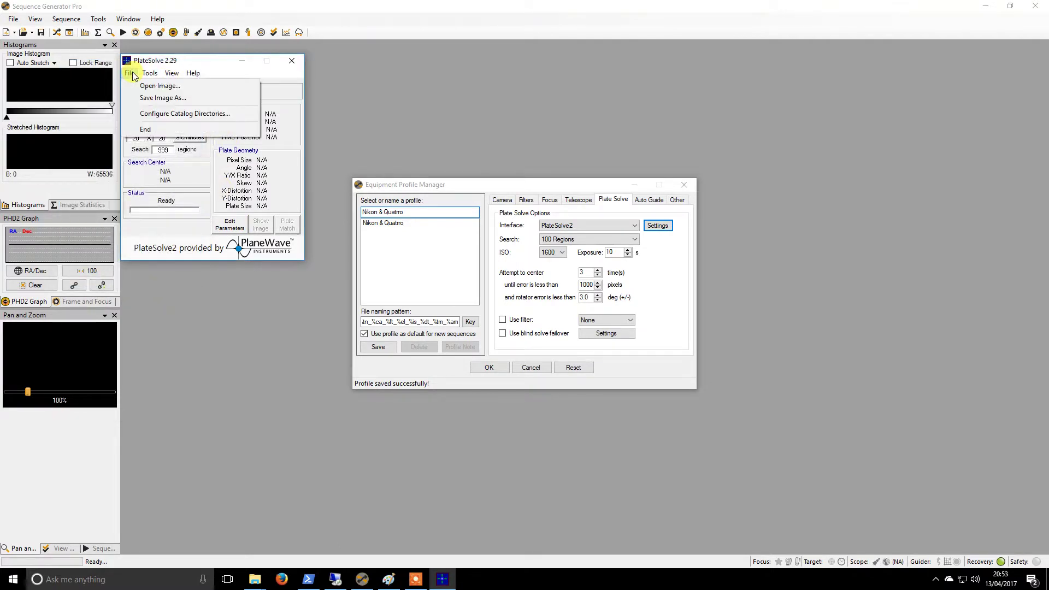
Open PlateSolve2's catalog directory configuration and start picking a folder for the APM catalog.
{"action": "left_click", "coordinate": [153, 113]}
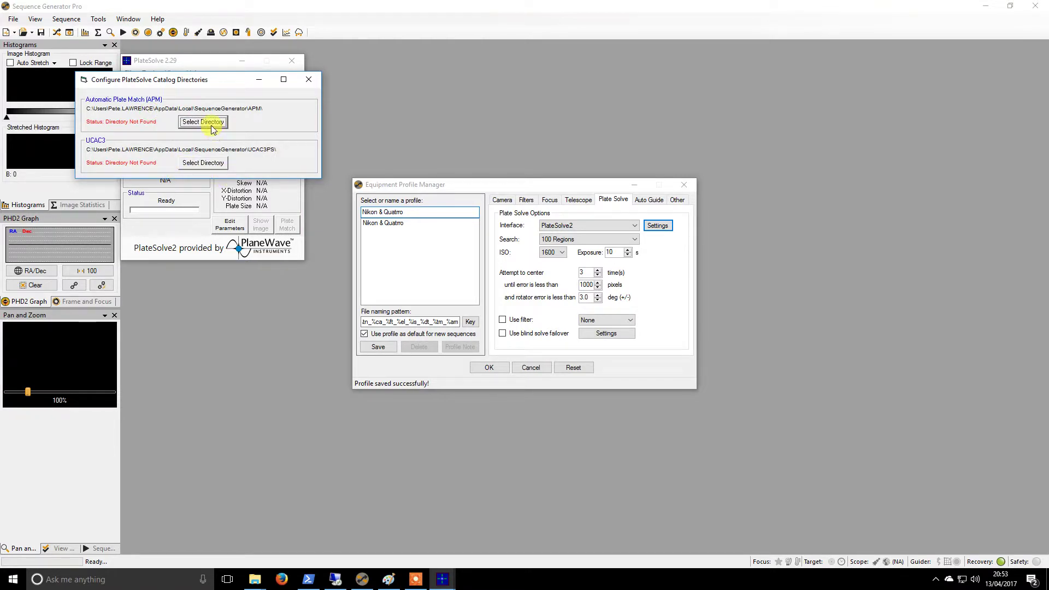
{"action": "left_click", "coordinate": [205, 124]}
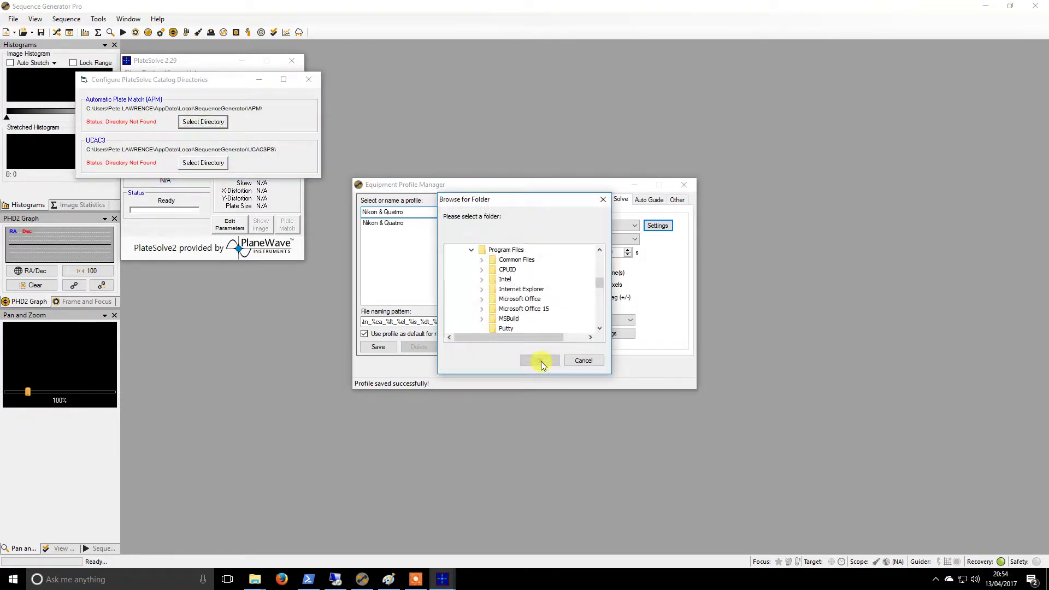
{"action": "left_click", "coordinate": [601, 330]}
{"action": "left_click", "coordinate": [600, 330]}
{"action": "left_click", "coordinate": [600, 330]}
{"action": "left_click", "coordinate": [601, 330]}
{"action": "left_click", "coordinate": [600, 330]}
{"action": "left_click", "coordinate": [600, 329]}
{"action": "left_click", "coordinate": [600, 330]}
{"action": "left_click", "coordinate": [601, 330]}
{"action": "left_click", "coordinate": [600, 329]}
Find the APM and UCAC3PS folders in C:\Program Files (x86)\Starry Ridge using File Explorer.
{"action": "left_click", "coordinate": [255, 580]}
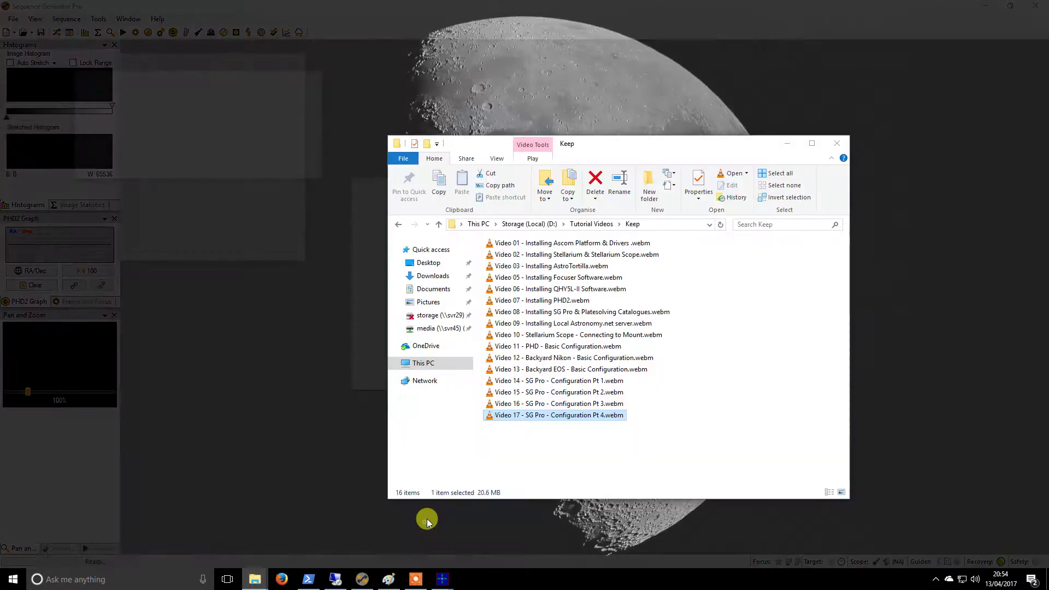
{"action": "left_click", "coordinate": [423, 525]}
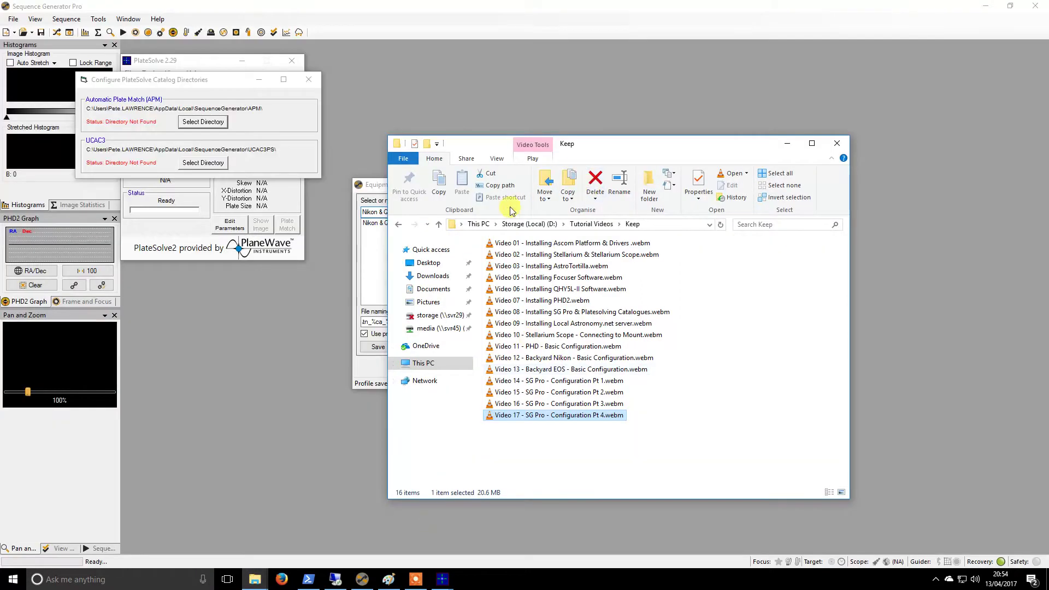
{"action": "left_click", "coordinate": [481, 225]}
{"action": "double_click", "coordinate": [632, 382]}
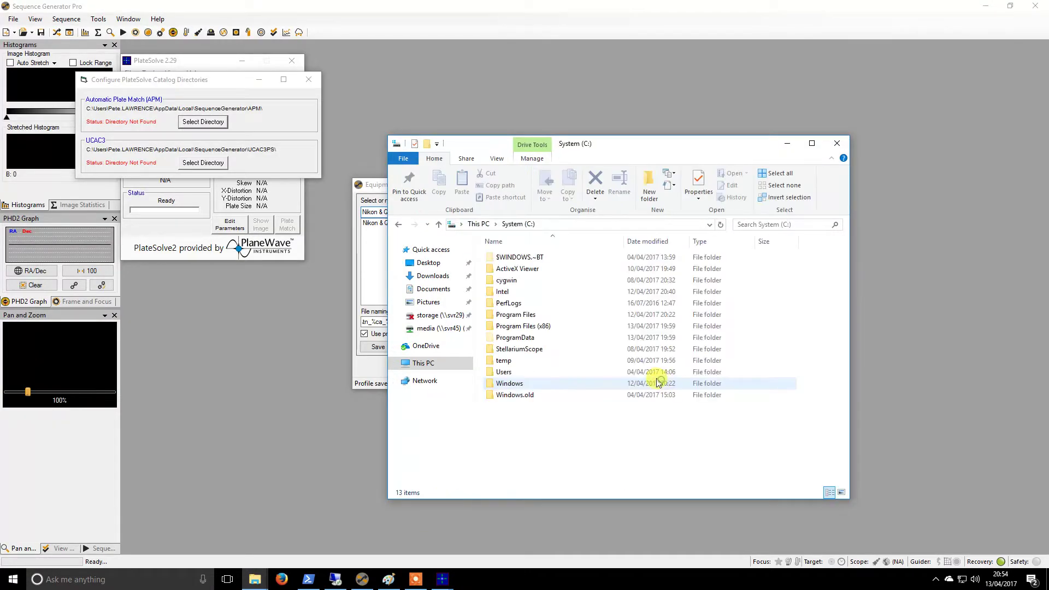
{"action": "double_click", "coordinate": [533, 327]}
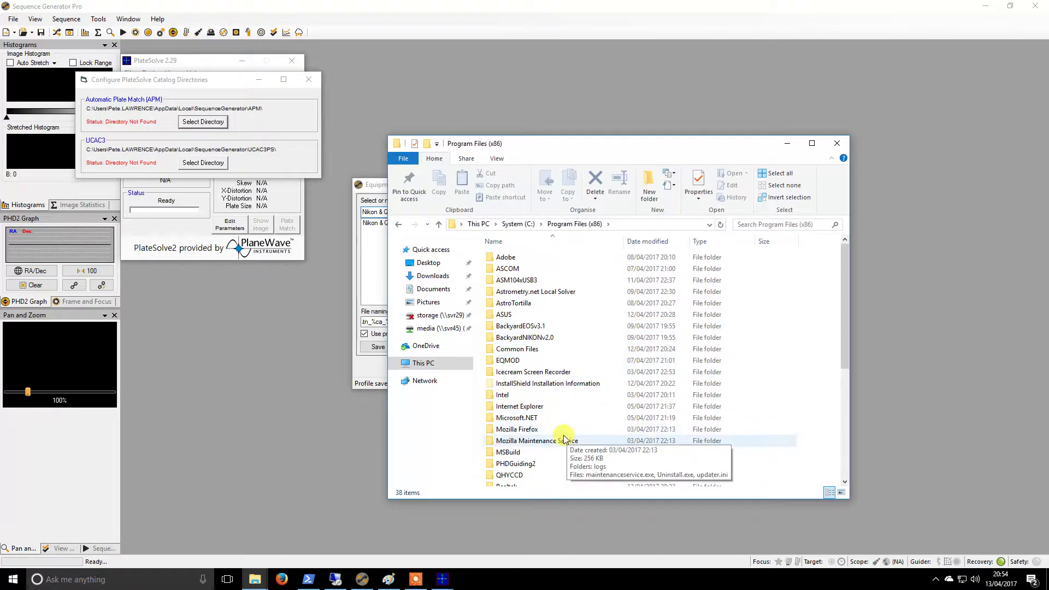
{"action": "key", "text": "s"}
{"action": "double_click", "coordinate": [525, 330]}
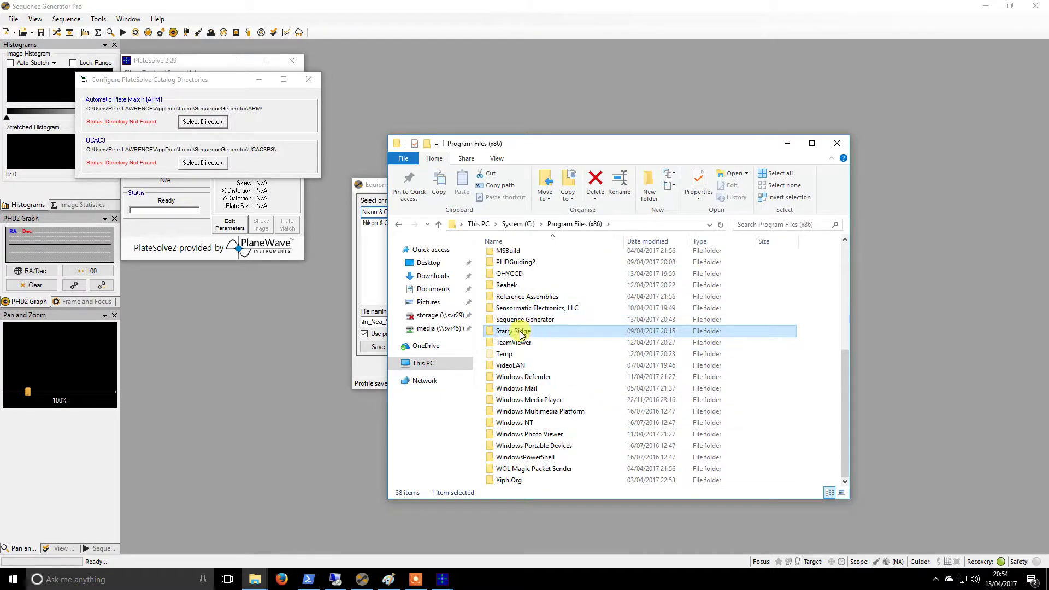
{"action": "left_click", "coordinate": [788, 143]}
{"action": "left_click_drag", "start_coordinate": [602, 297], "coordinate": [601, 281]}
Set the APM catalog directory to C:\Program Files (x86)\Starry Ridge\APM.
{"action": "left_click", "coordinate": [471, 299]}
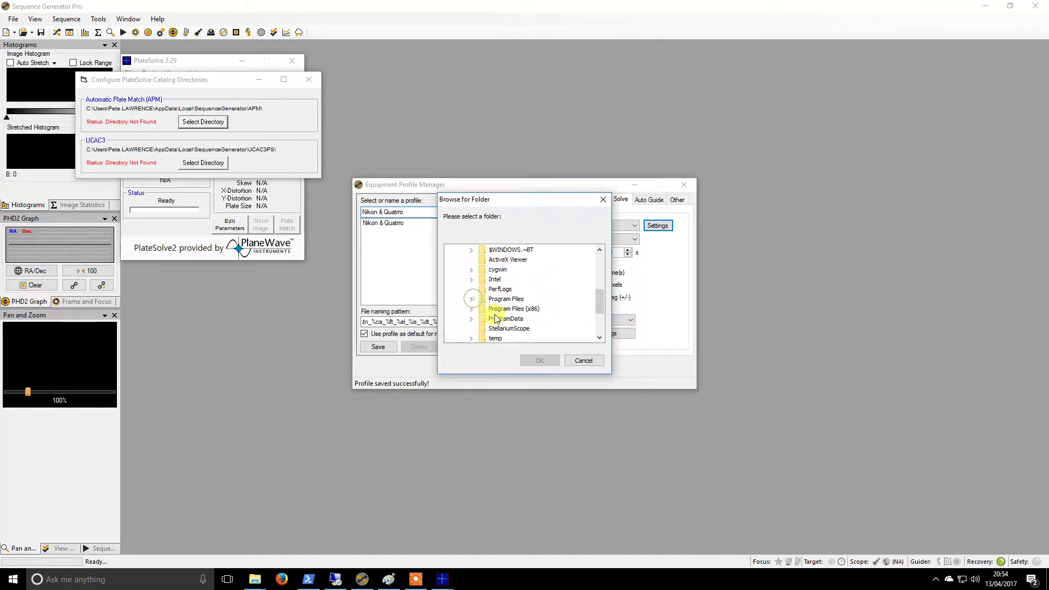
{"action": "left_click", "coordinate": [472, 309]}
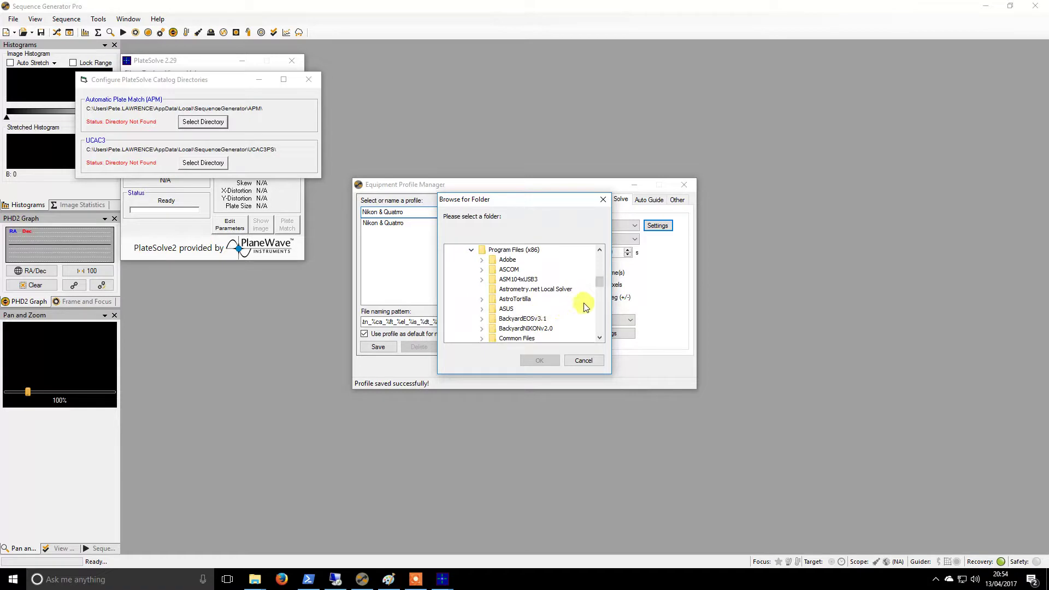
{"action": "left_click", "coordinate": [599, 340]}
{"action": "left_click", "coordinate": [600, 340]}
{"action": "left_click", "coordinate": [599, 340]}
{"action": "left_click", "coordinate": [599, 340]}
{"action": "left_click", "coordinate": [600, 340]}
{"action": "left_click", "coordinate": [600, 340]}
{"action": "left_click", "coordinate": [600, 340]}
{"action": "left_click", "coordinate": [599, 339]}
{"action": "left_click", "coordinate": [600, 340]}
{"action": "left_click", "coordinate": [600, 340]}
{"action": "left_click", "coordinate": [600, 340]}
{"action": "left_click", "coordinate": [599, 340]}
{"action": "left_click", "coordinate": [600, 340]}
{"action": "left_click", "coordinate": [483, 309]}
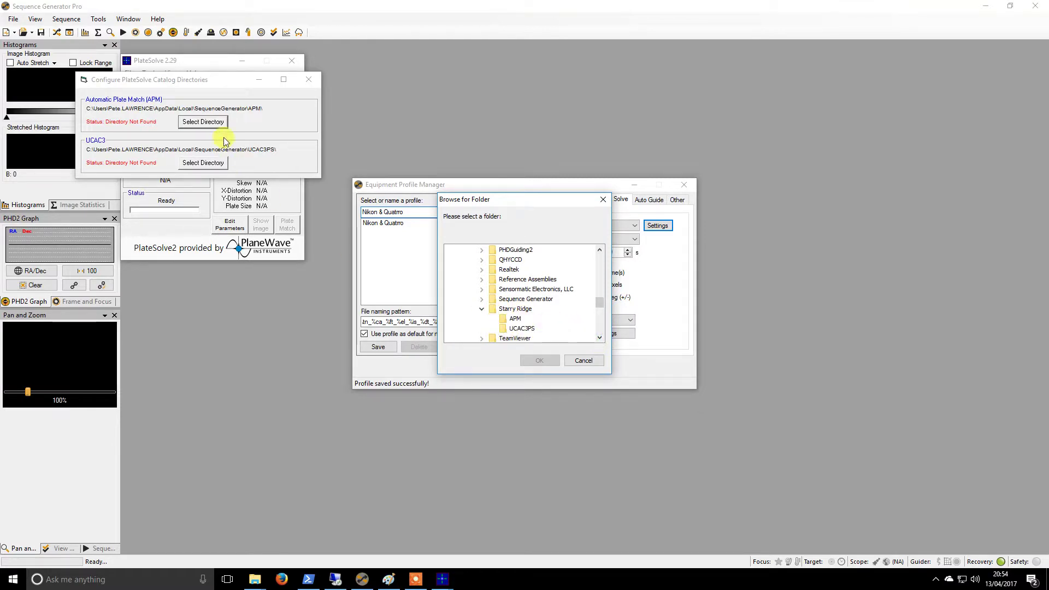
{"action": "left_click", "coordinate": [515, 319]}
{"action": "left_click", "coordinate": [535, 362]}
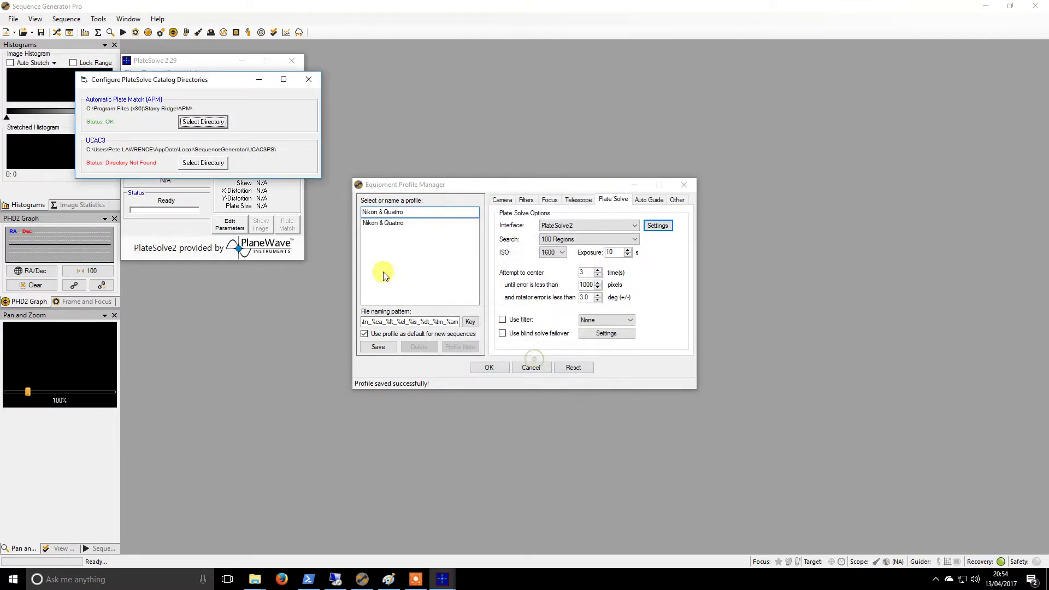
Set the UCAC3 catalog directory to C:\Program Files (x86)\Starry Ridge\UCAC3PS.
{"action": "left_click", "coordinate": [208, 162]}
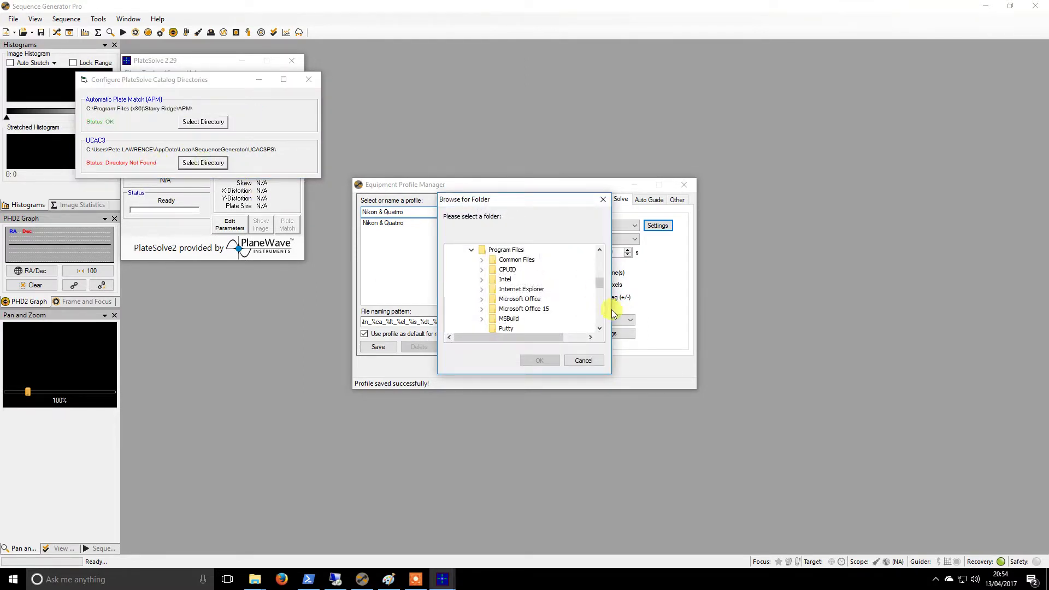
{"action": "left_click", "coordinate": [599, 328]}
{"action": "left_click", "coordinate": [599, 328]}
{"action": "left_click", "coordinate": [600, 250]}
{"action": "left_click", "coordinate": [600, 250]}
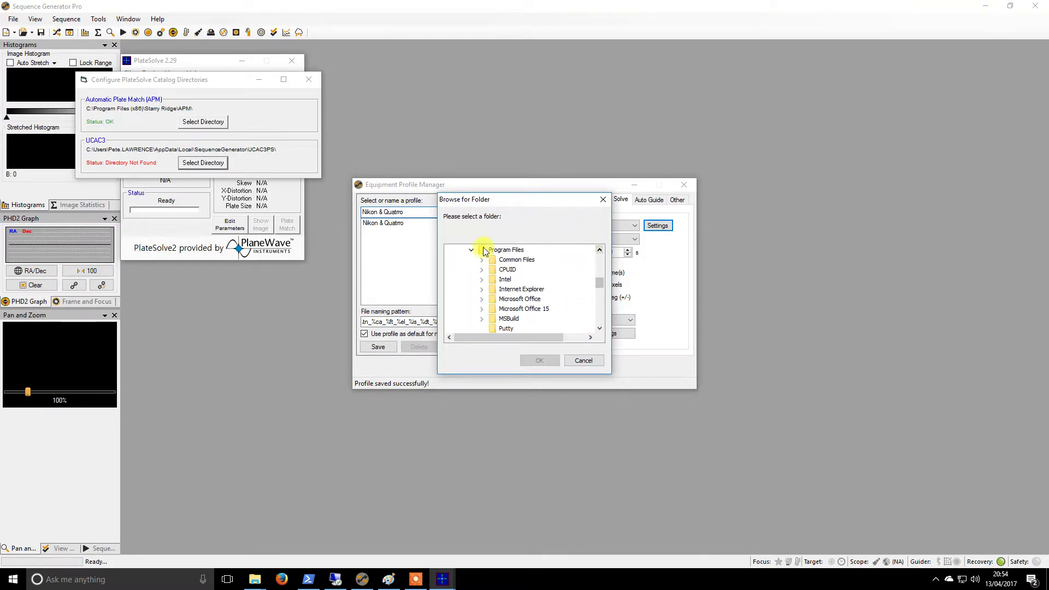
{"action": "left_click", "coordinate": [471, 251]}
{"action": "left_click", "coordinate": [472, 260]}
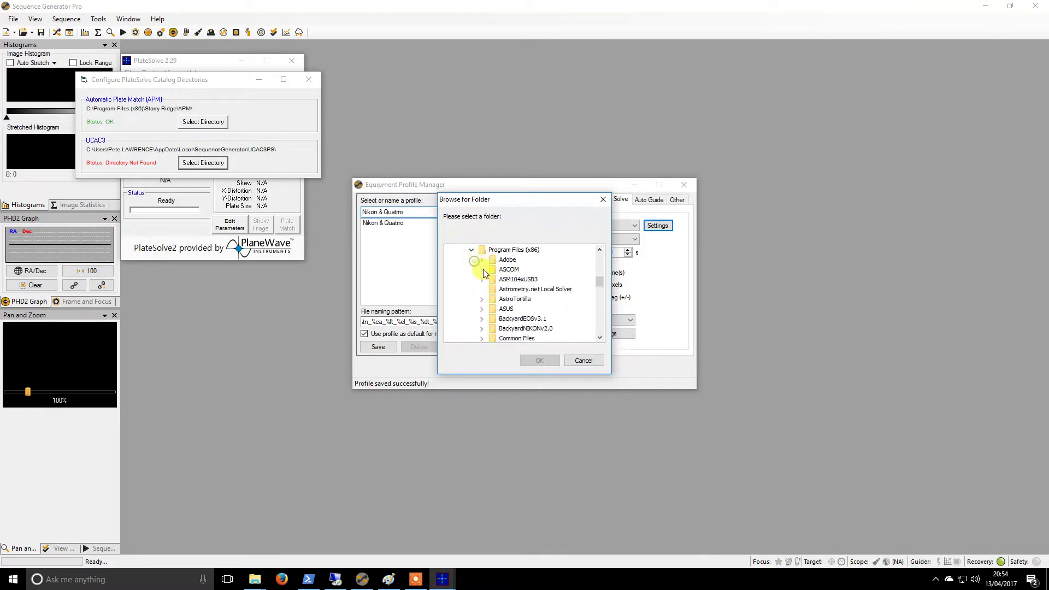
{"action": "left_click", "coordinate": [600, 338]}
{"action": "left_click", "coordinate": [599, 338]}
{"action": "left_click_drag", "start_coordinate": [601, 339], "coordinate": [601, 339]}
{"action": "left_click", "coordinate": [481, 319]}
{"action": "left_click", "coordinate": [522, 329]}
{"action": "left_click", "coordinate": [539, 361]}
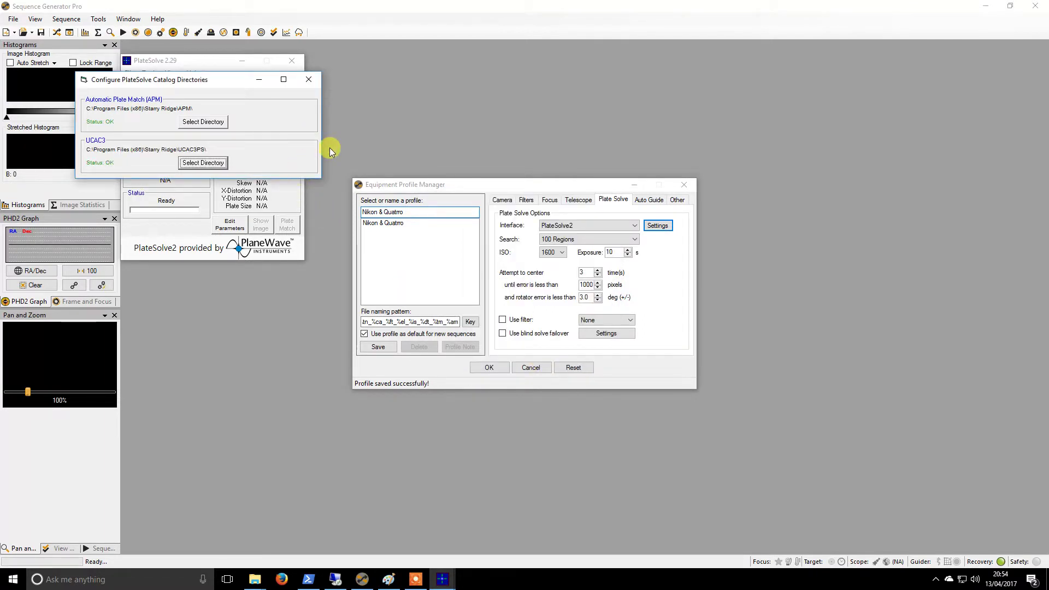
Uncheck Highest Accuracy Plate Solution and set default latitude 54 30 30, longitude -06 04 19.
{"action": "left_click", "coordinate": [309, 79]}
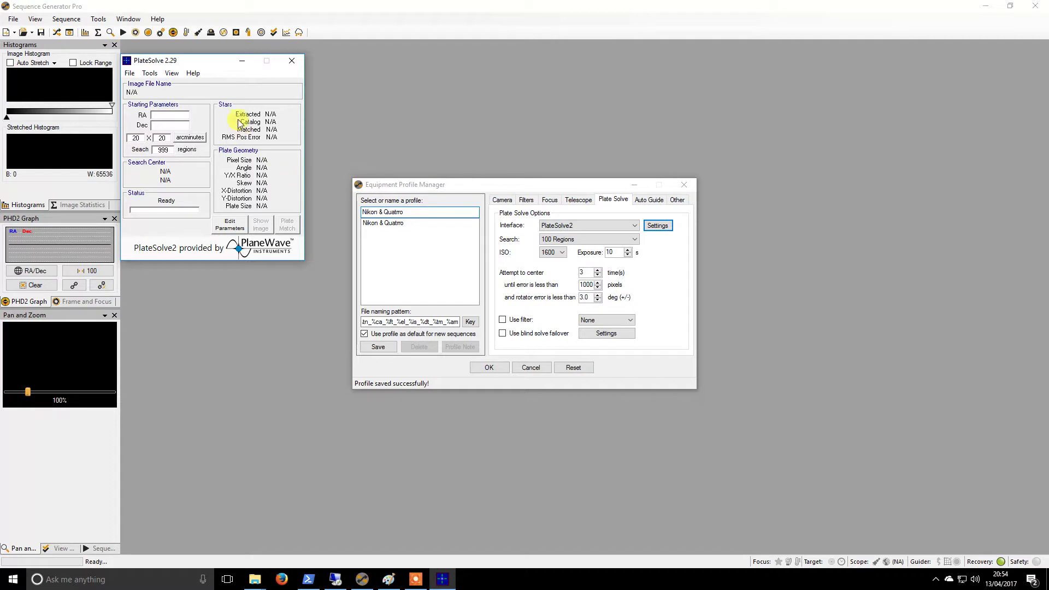
{"action": "left_click", "coordinate": [238, 224]}
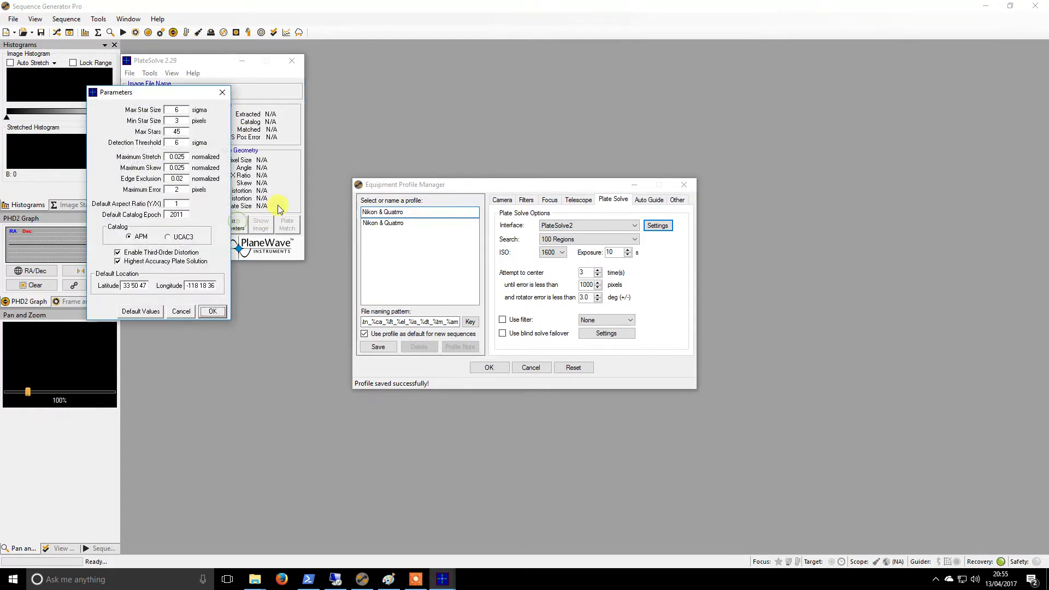
{"action": "left_click", "coordinate": [177, 118]}
{"action": "left_click", "coordinate": [119, 263]}
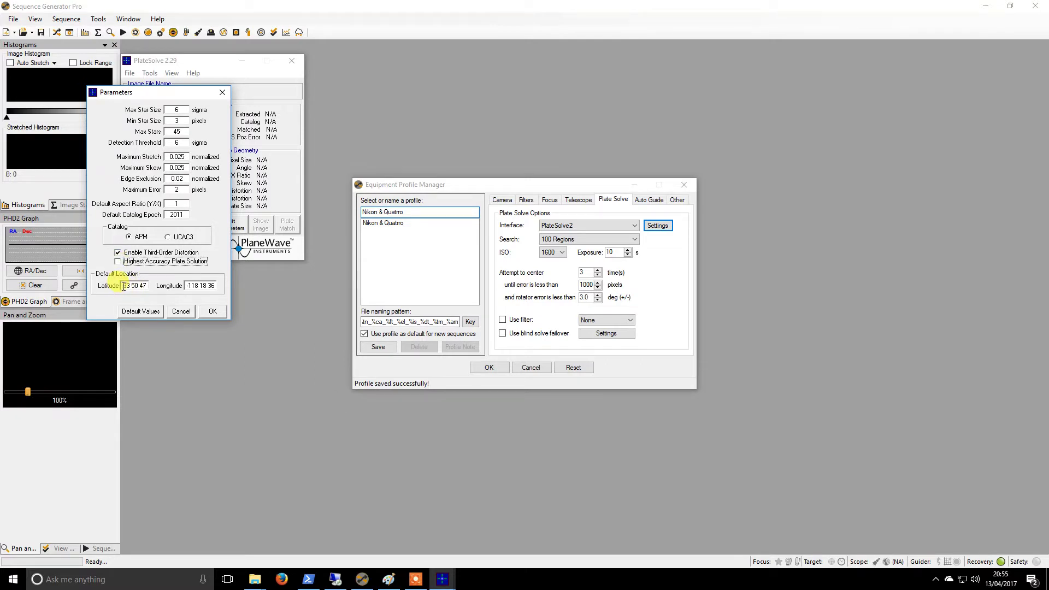
{"action": "left_click_drag", "start_coordinate": [124, 286], "coordinate": [147, 286]}
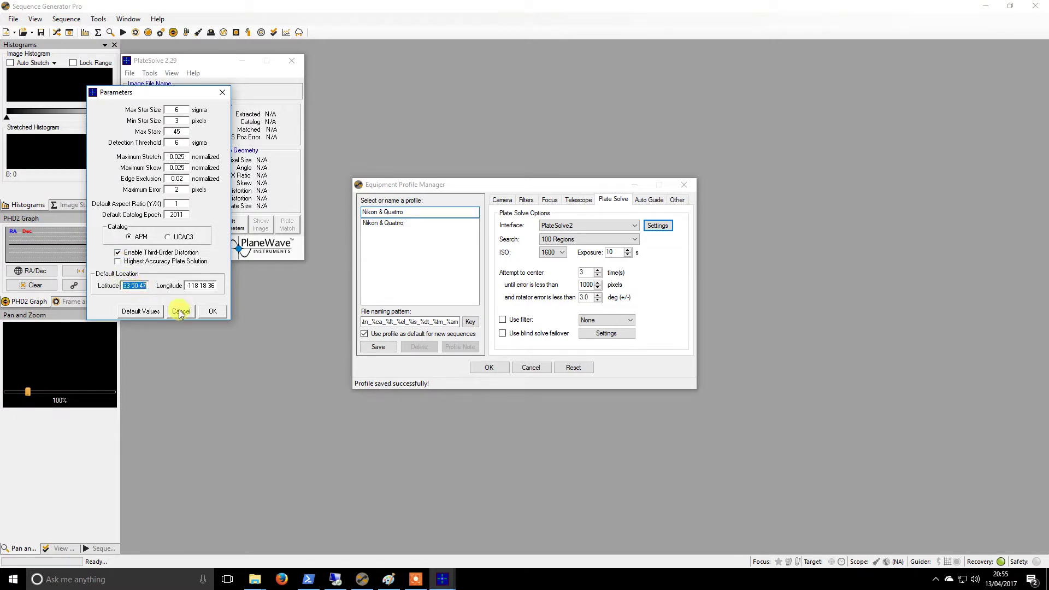
{"action": "type", "text": "54 30 30"}
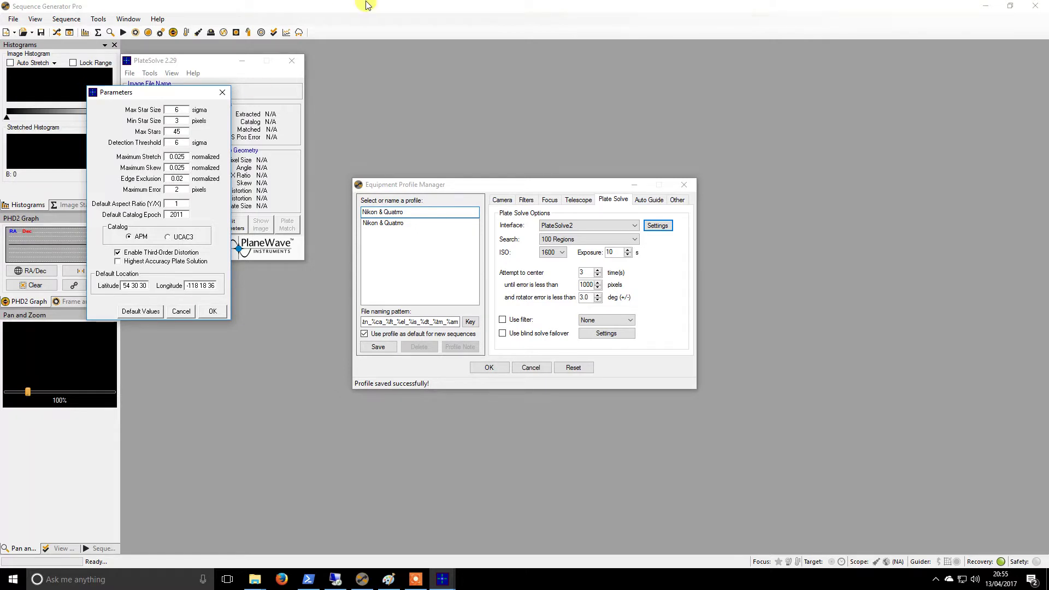
{"action": "left_click_drag", "start_coordinate": [186, 286], "coordinate": [216, 286]}
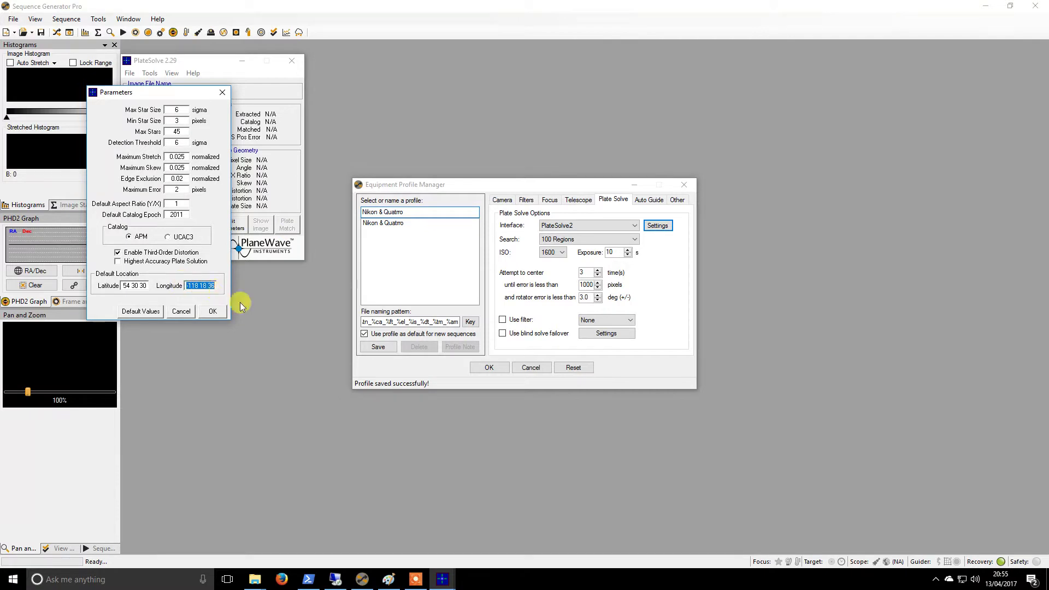
{"action": "type", "text": "-06 04 19"}
{"action": "left_click", "coordinate": [211, 312]}
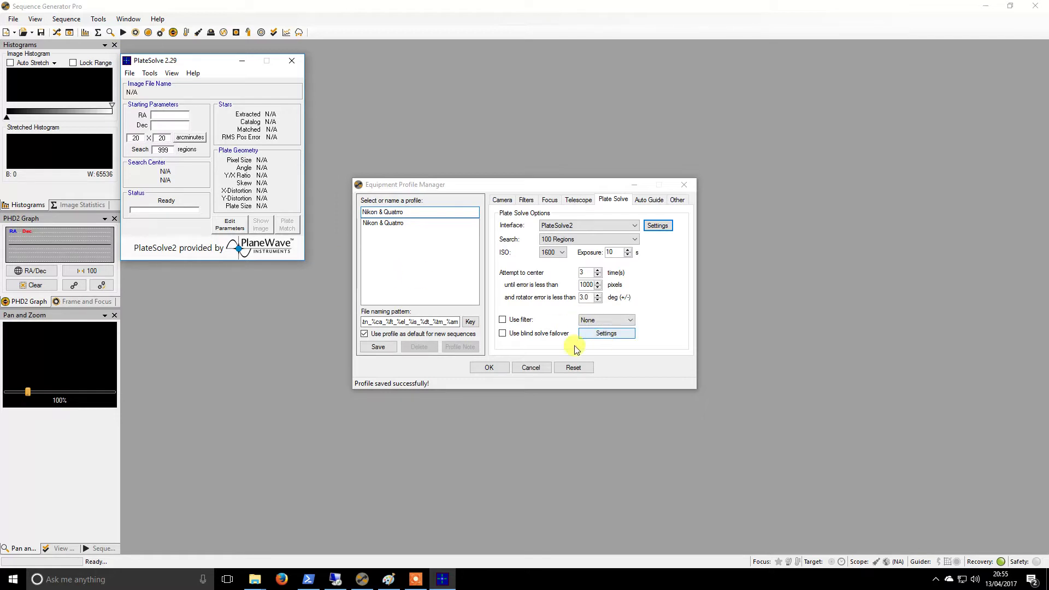
Check the camera's image scale on the Camera tab, then save the equipment profile.
{"action": "left_click", "coordinate": [502, 200]}
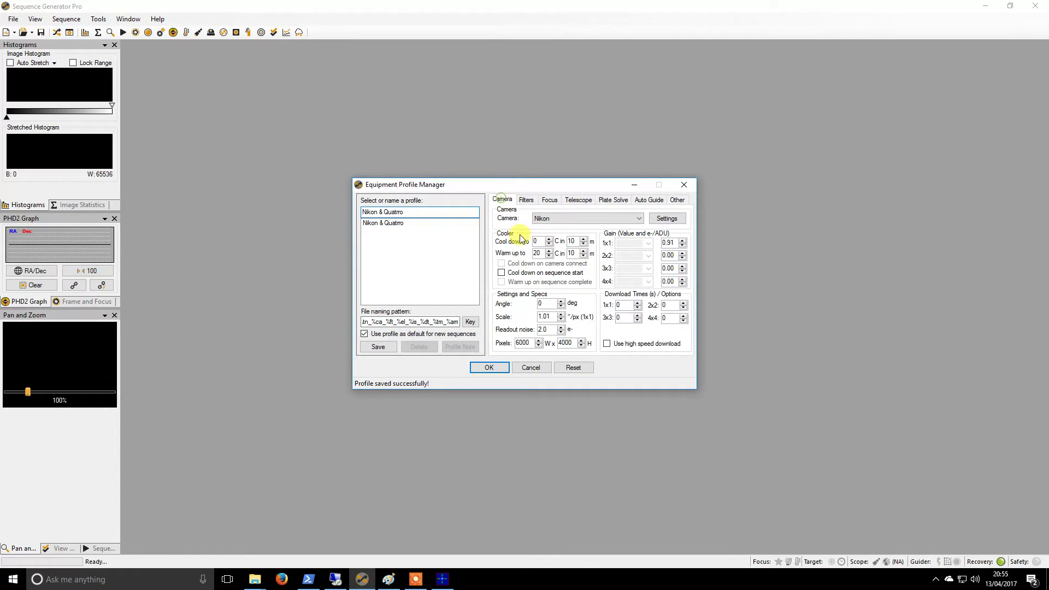
{"action": "left_click_drag", "start_coordinate": [552, 320], "coordinate": [535, 317]}
{"action": "left_click", "coordinate": [612, 200]}
{"action": "left_click", "coordinate": [386, 347]}
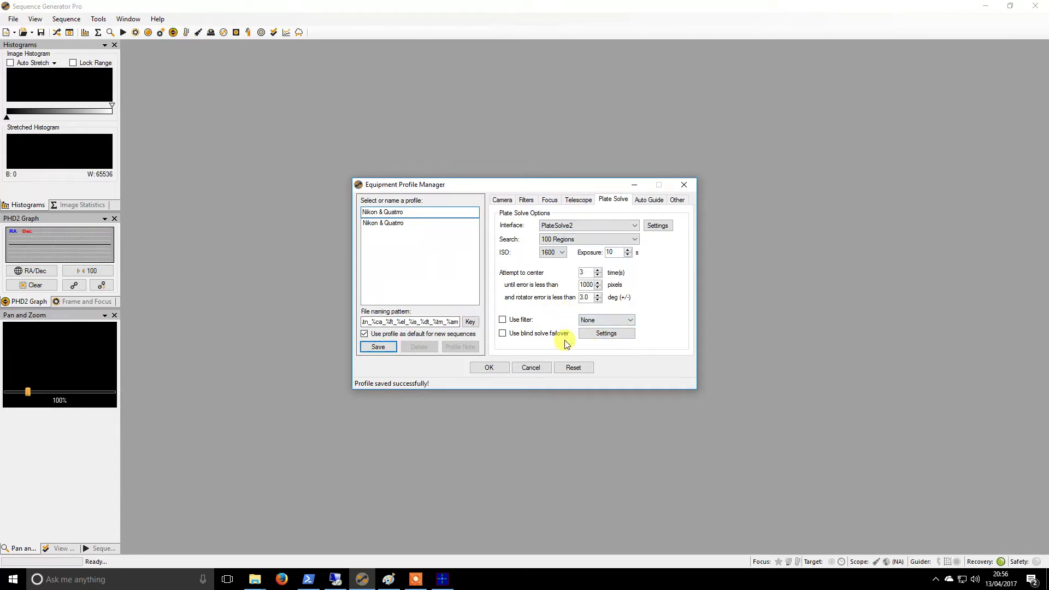
Turn on blind solve failover with the ANSVR (Local Astrometry.NET) end point and view its config page.
{"action": "left_click", "coordinate": [503, 334]}
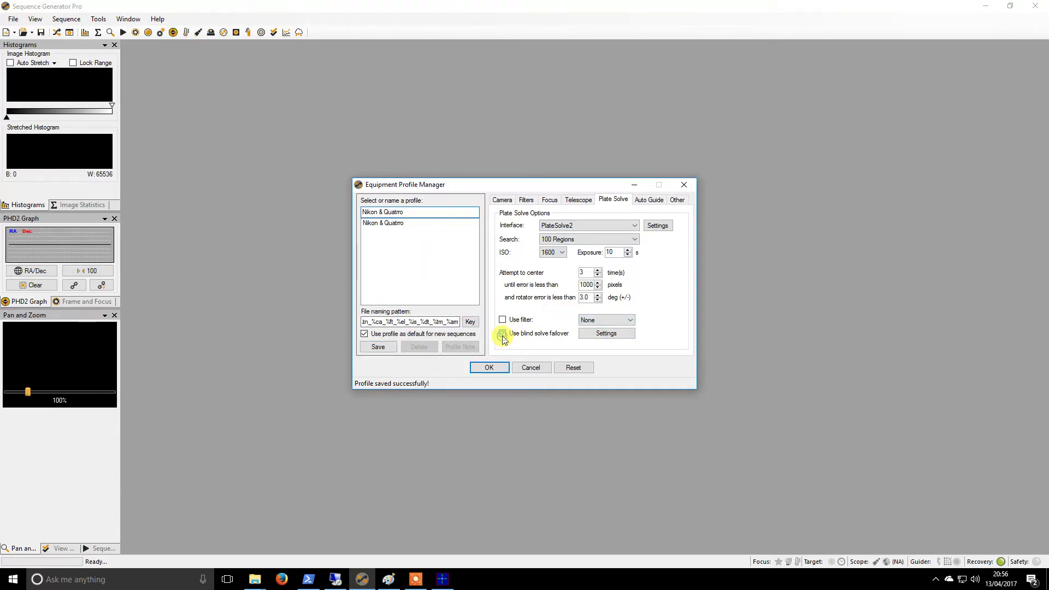
{"action": "left_click", "coordinate": [606, 333]}
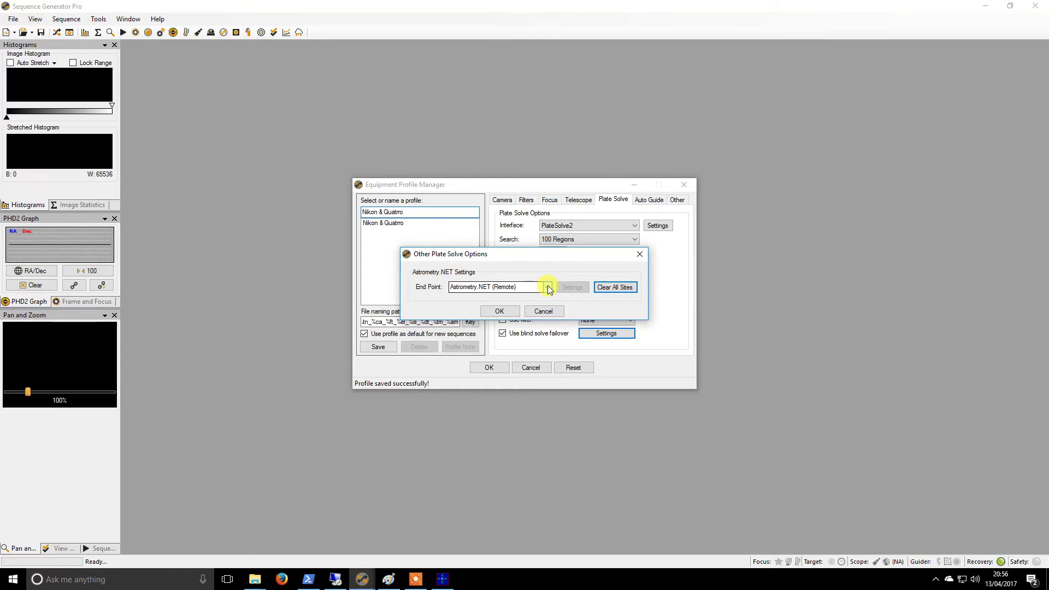
{"action": "left_click", "coordinate": [548, 288]}
{"action": "left_click", "coordinate": [525, 305]}
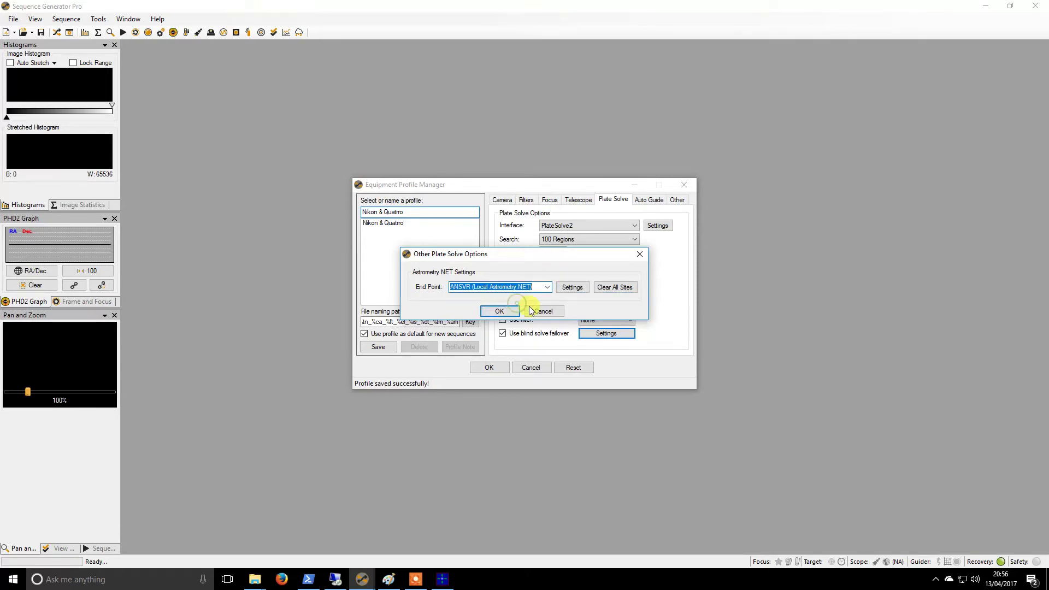
{"action": "left_click", "coordinate": [578, 290]}
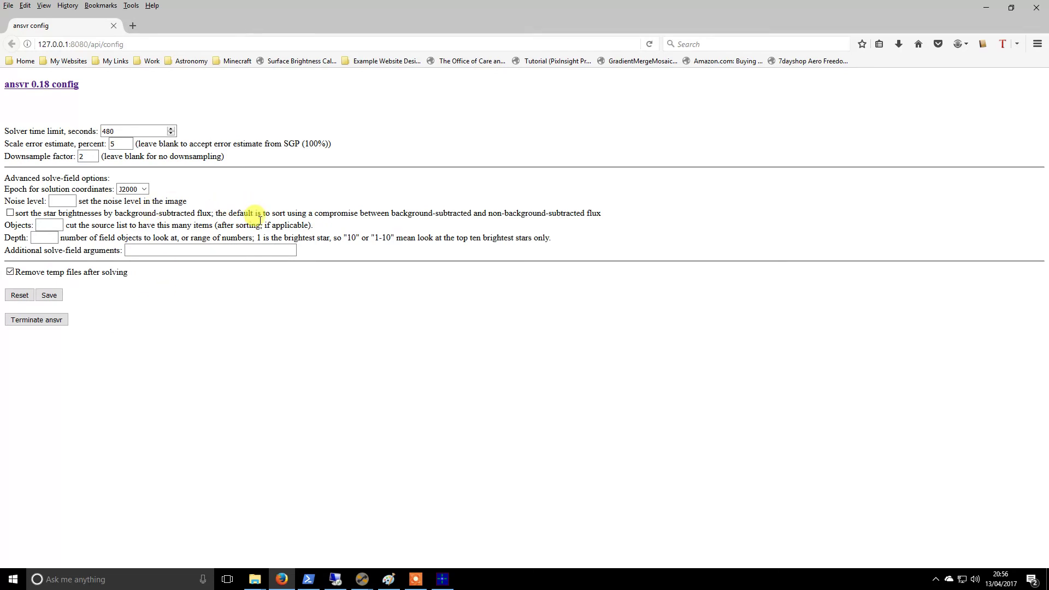
Leave the ANSVR page, make Astrometry.NET (Remote) the blind-solve failover end point, and save the profile.
{"action": "left_click", "coordinate": [1036, 8]}
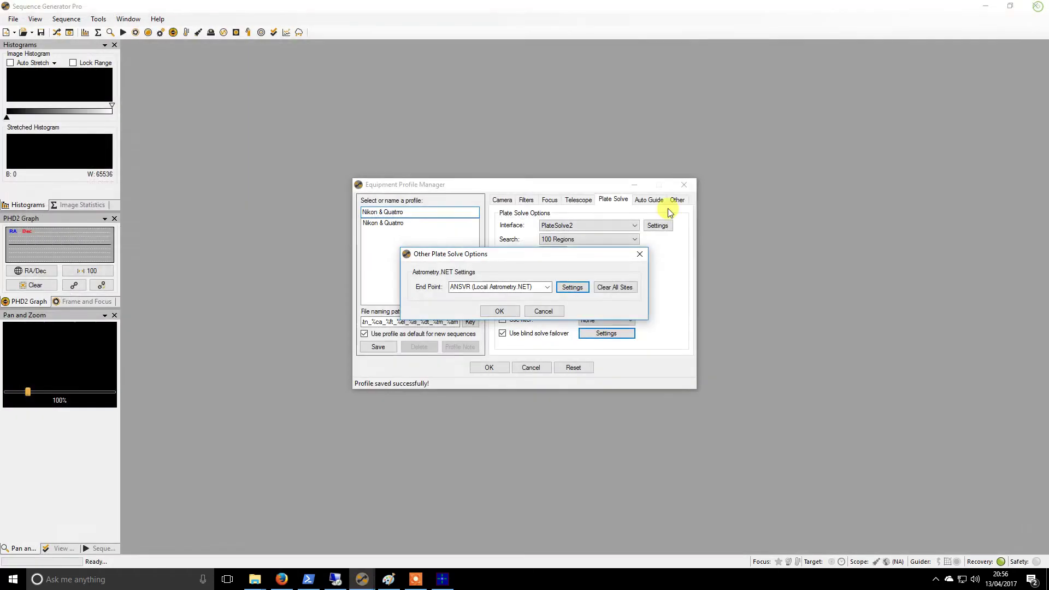
{"action": "left_click", "coordinate": [547, 287]}
{"action": "left_click", "coordinate": [522, 298]}
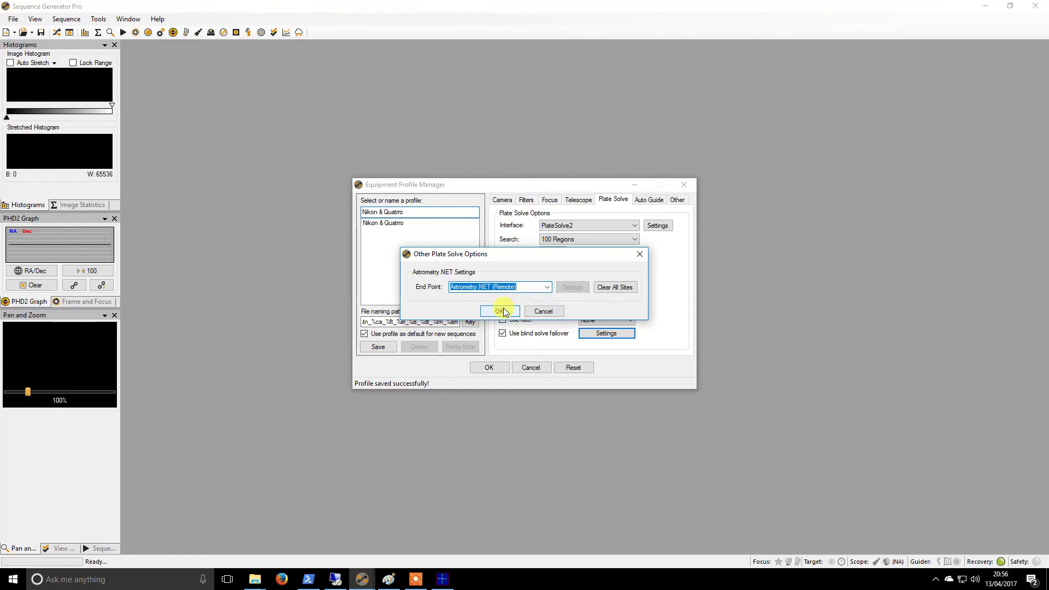
{"action": "left_click", "coordinate": [501, 311]}
{"action": "left_click", "coordinate": [380, 348]}
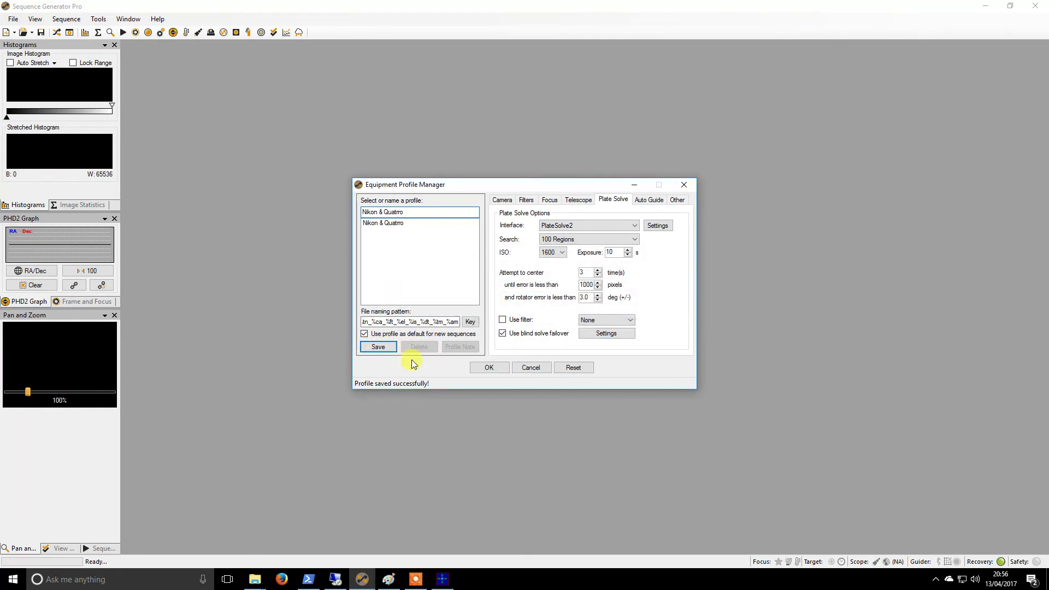